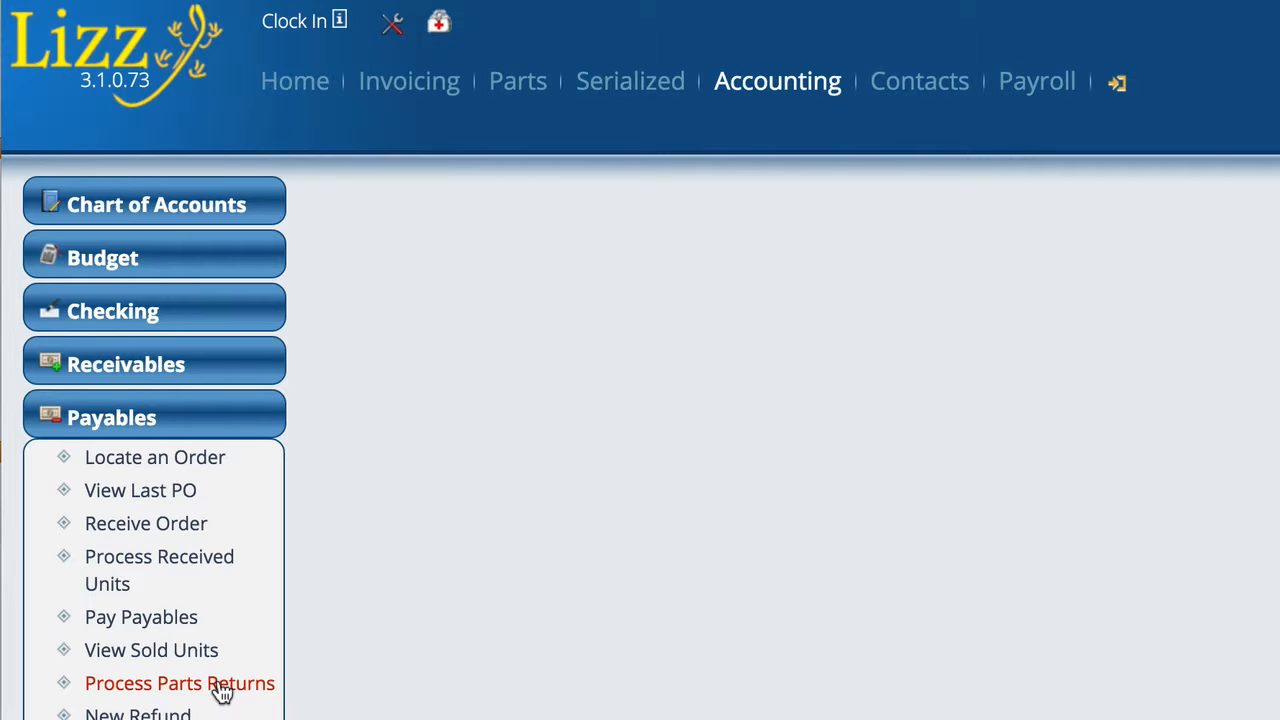
Step: Check the pending parts returns, then look up item 09-500 and open its record
click(220, 690)
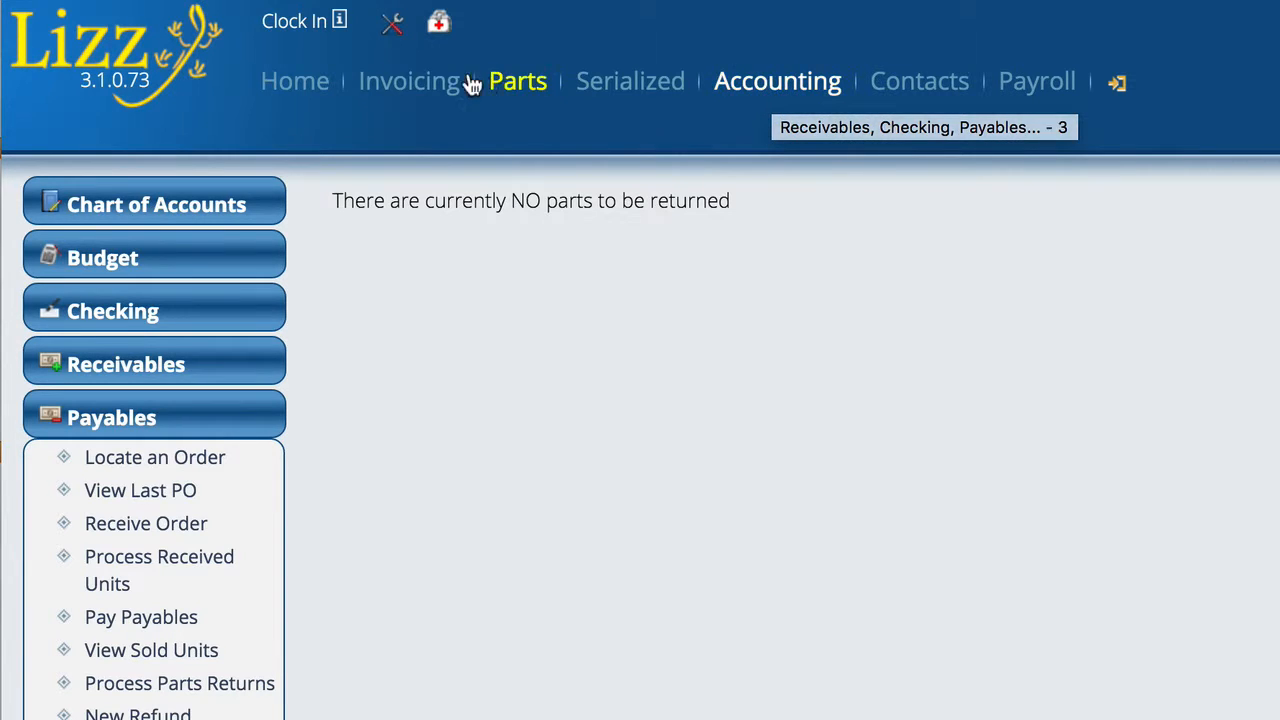
click(526, 84)
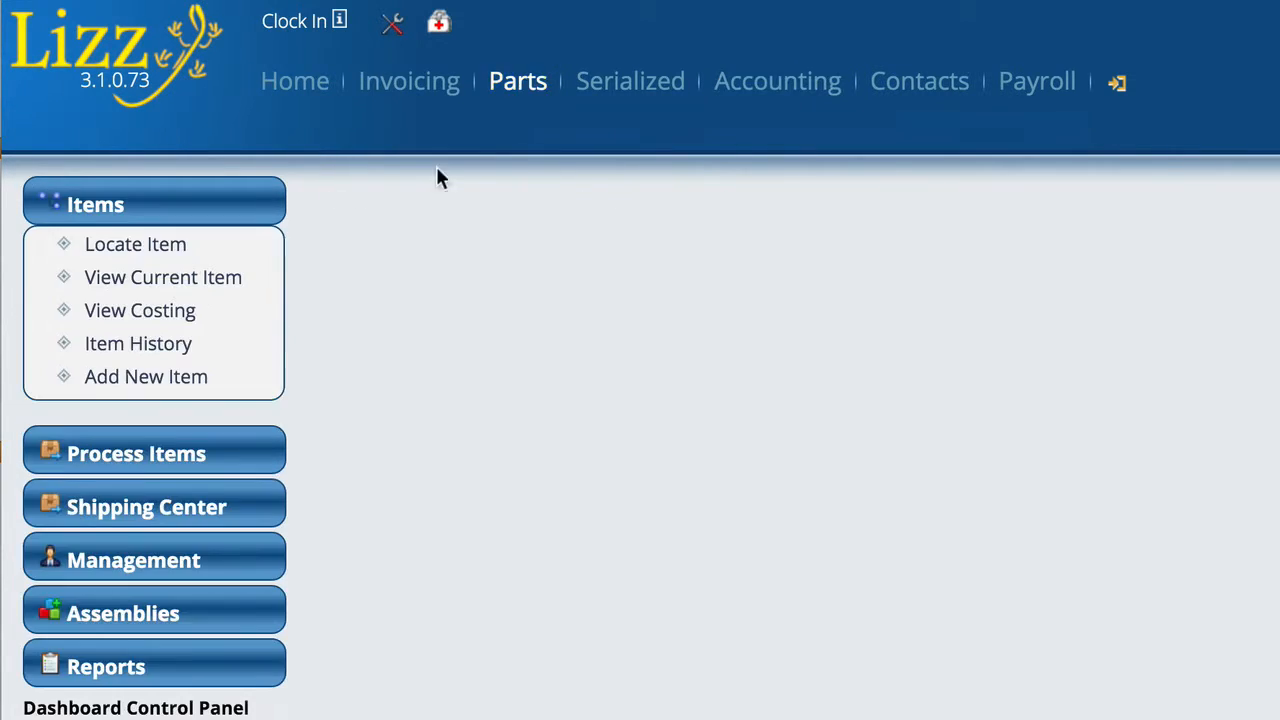
click(124, 246)
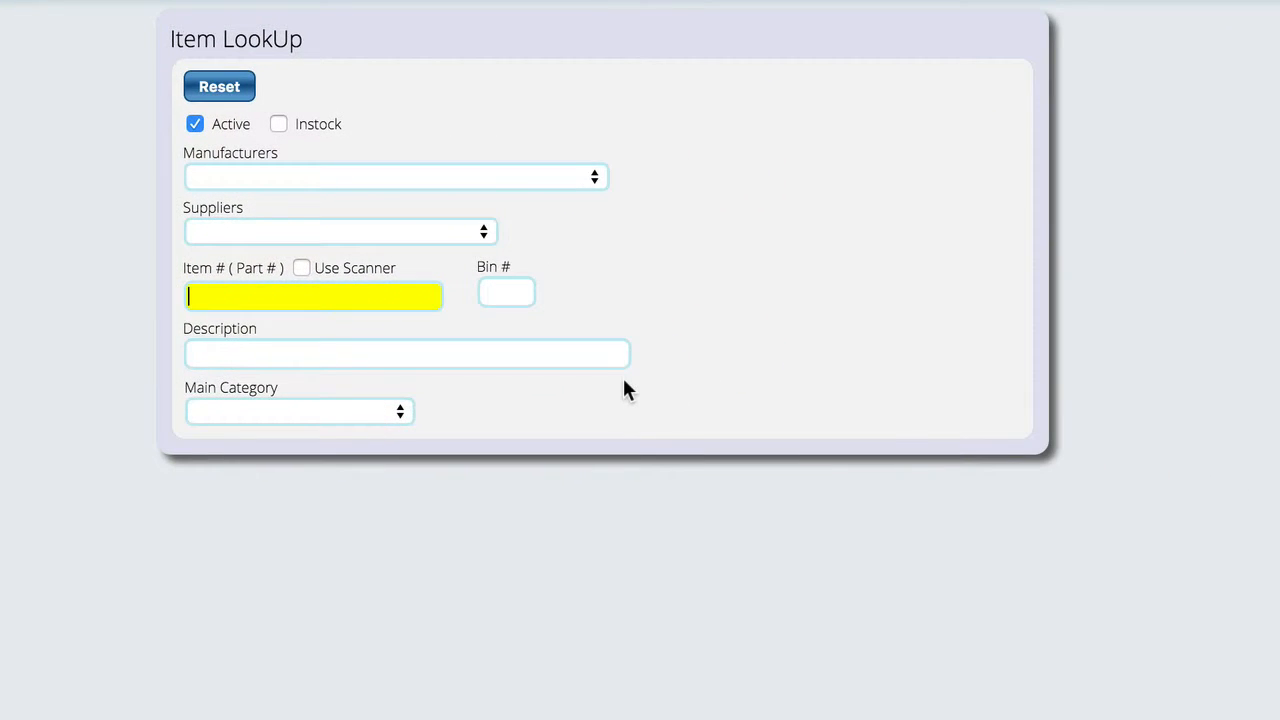
text(09)
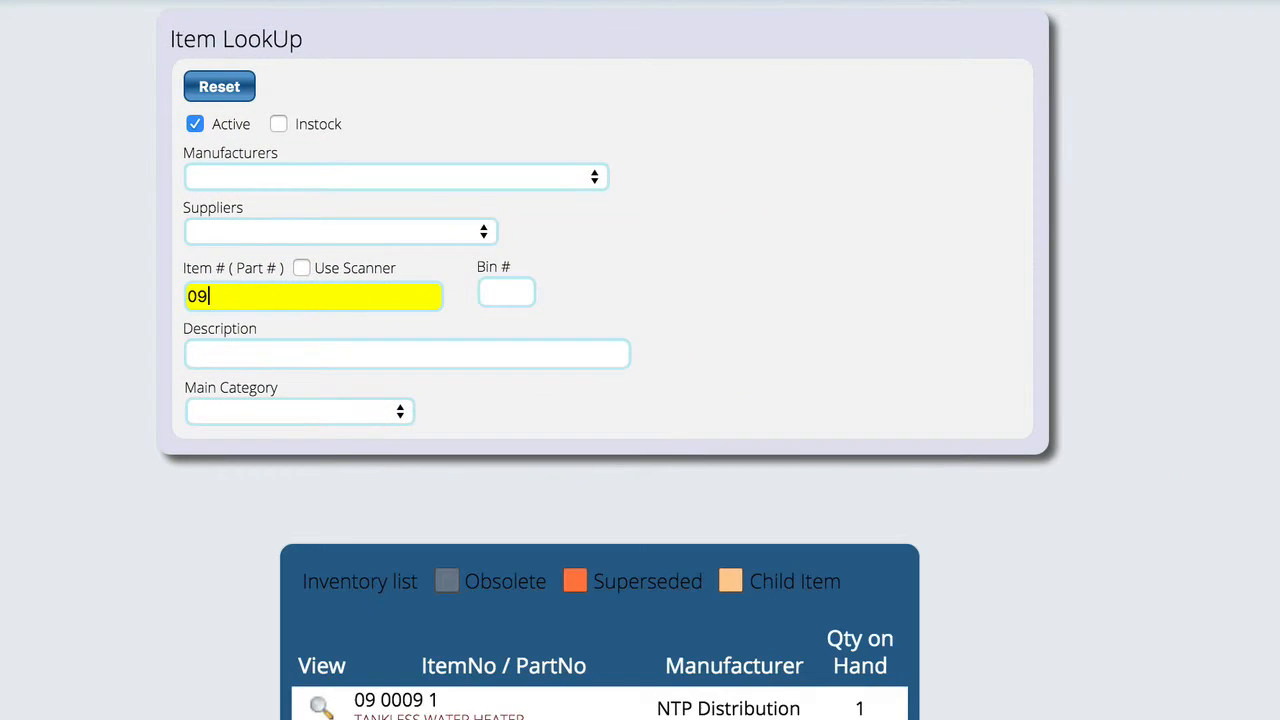
text(-500)
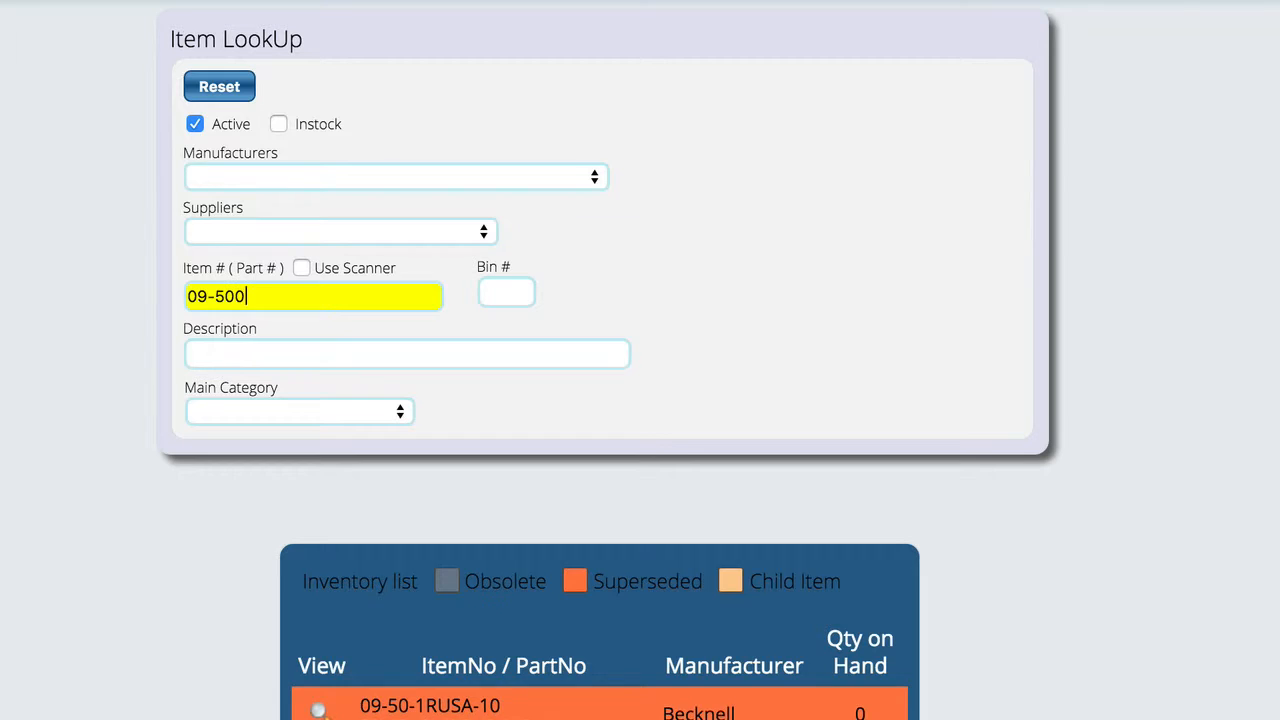
click(321, 708)
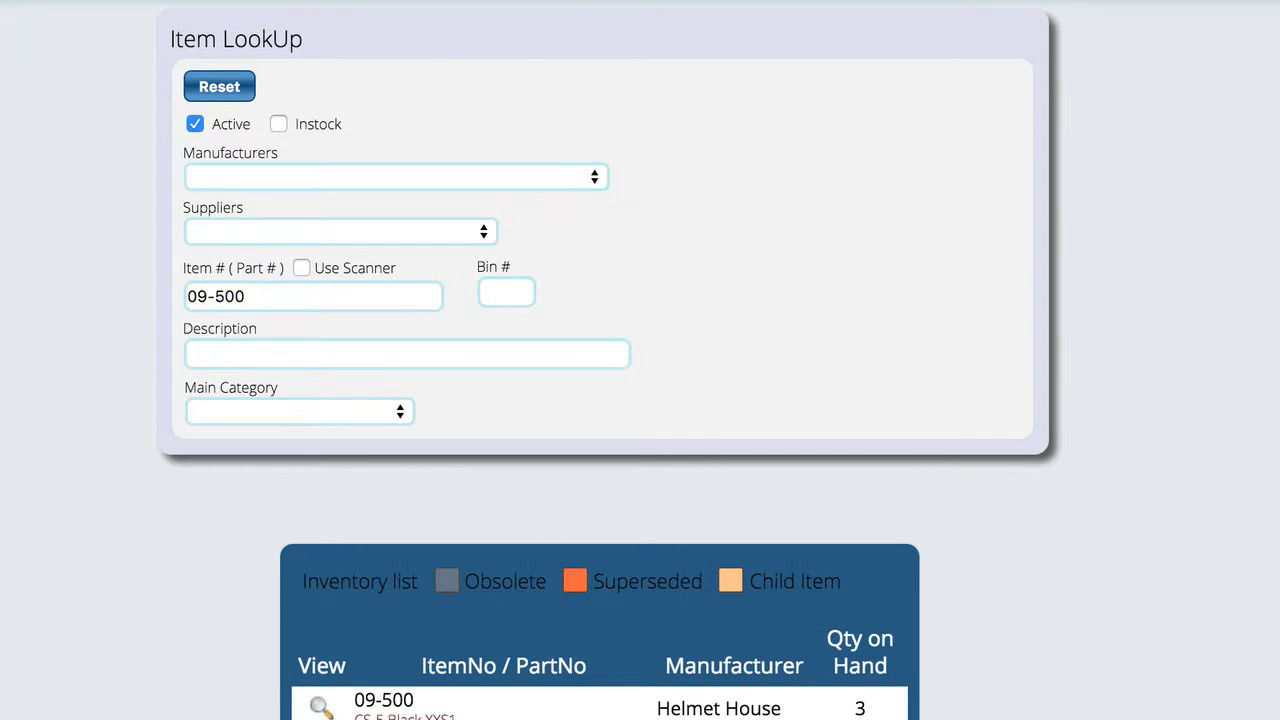
Step: Return 2 units of item 09-500 from bin a1 - Store 1 to Helmet House
scroll(945, 95, down, 15)
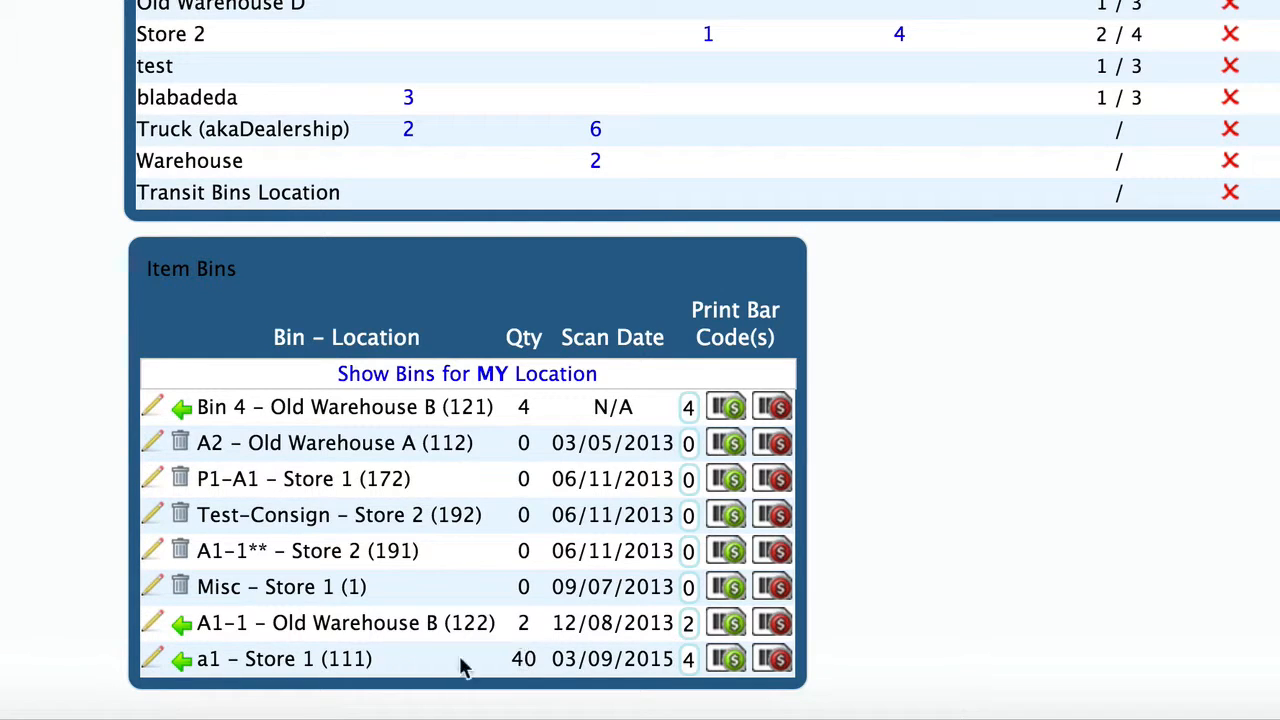
click(182, 662)
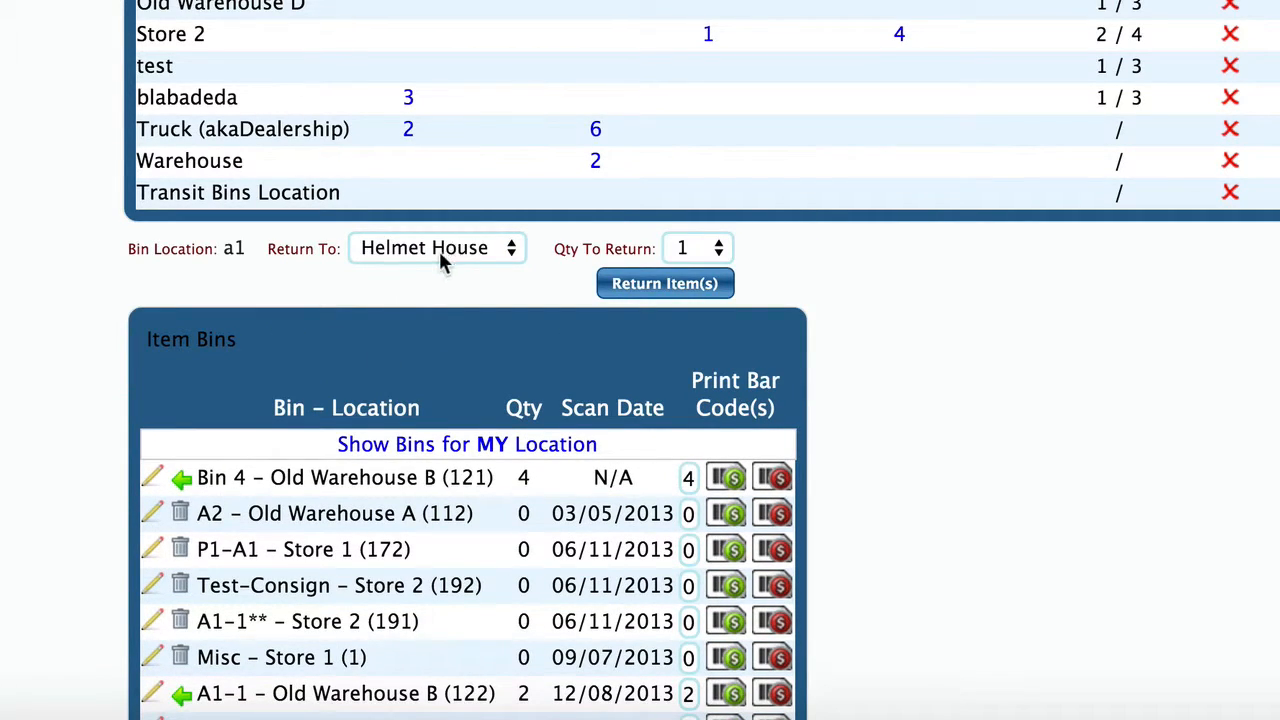
click(712, 250)
click(682, 275)
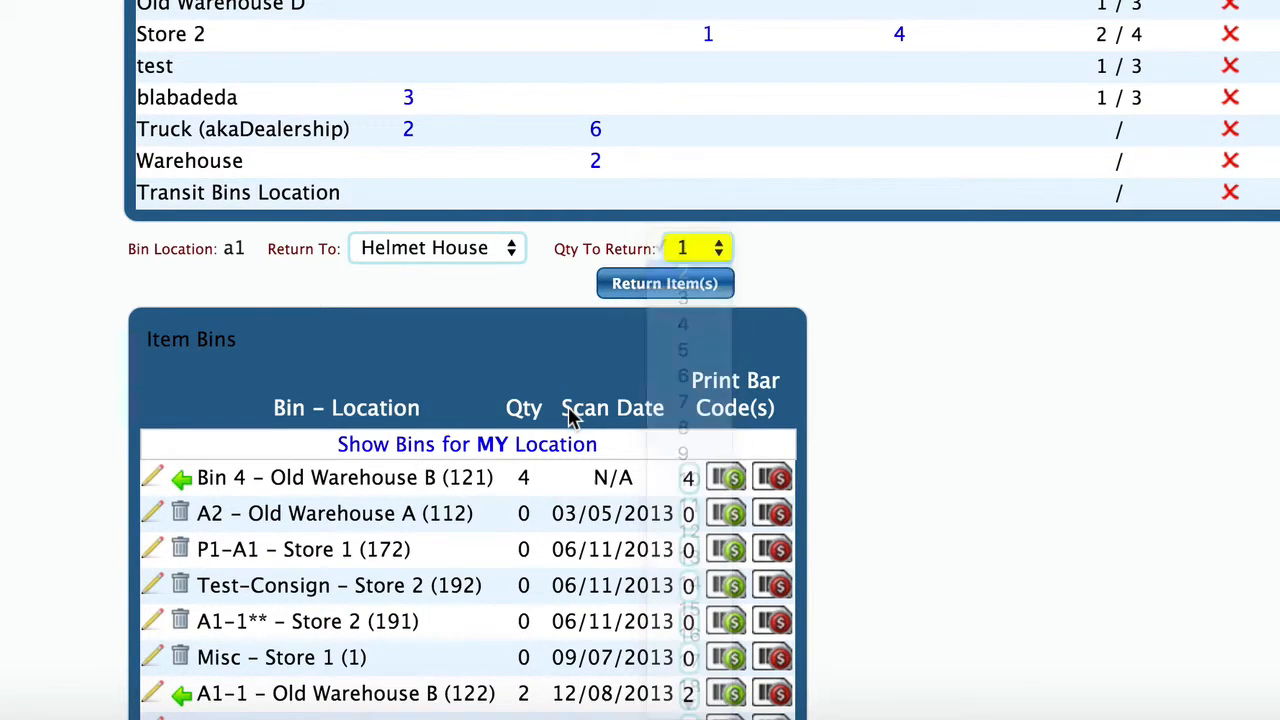
click(675, 287)
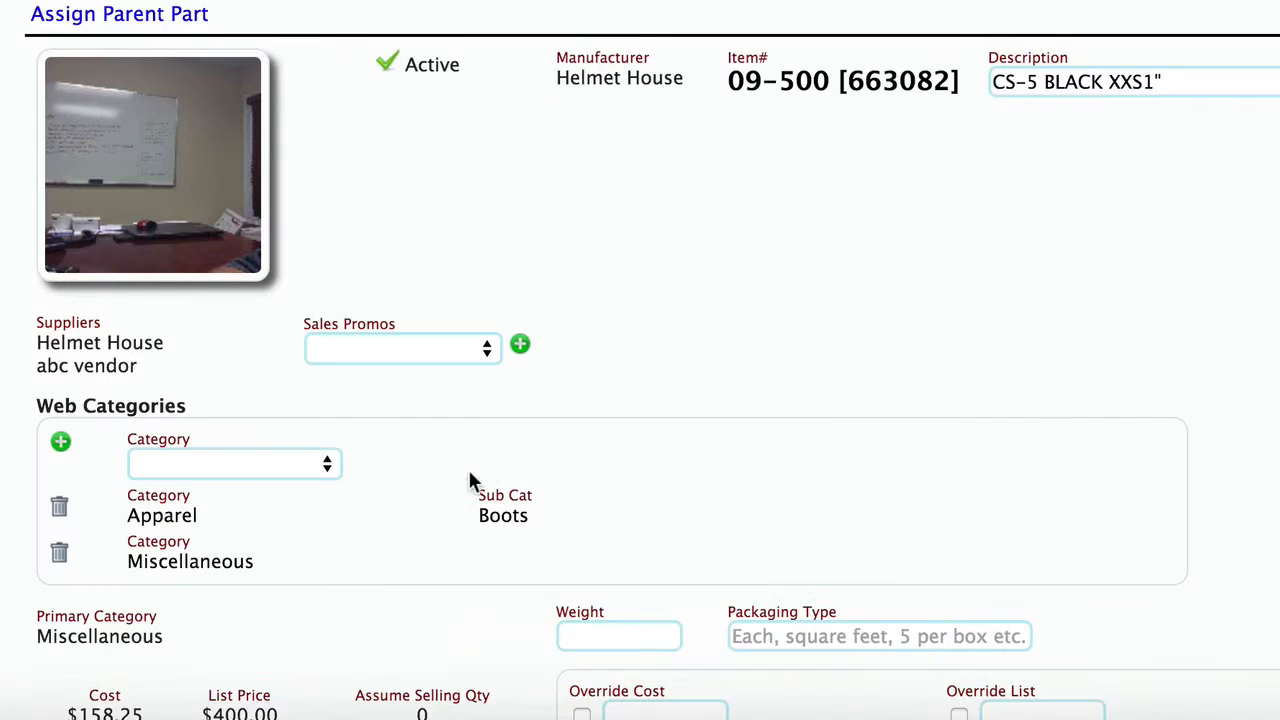
Step: Open the pending parts returns and mark the 09-500 return as shipped
scroll(567, 400, down, 15)
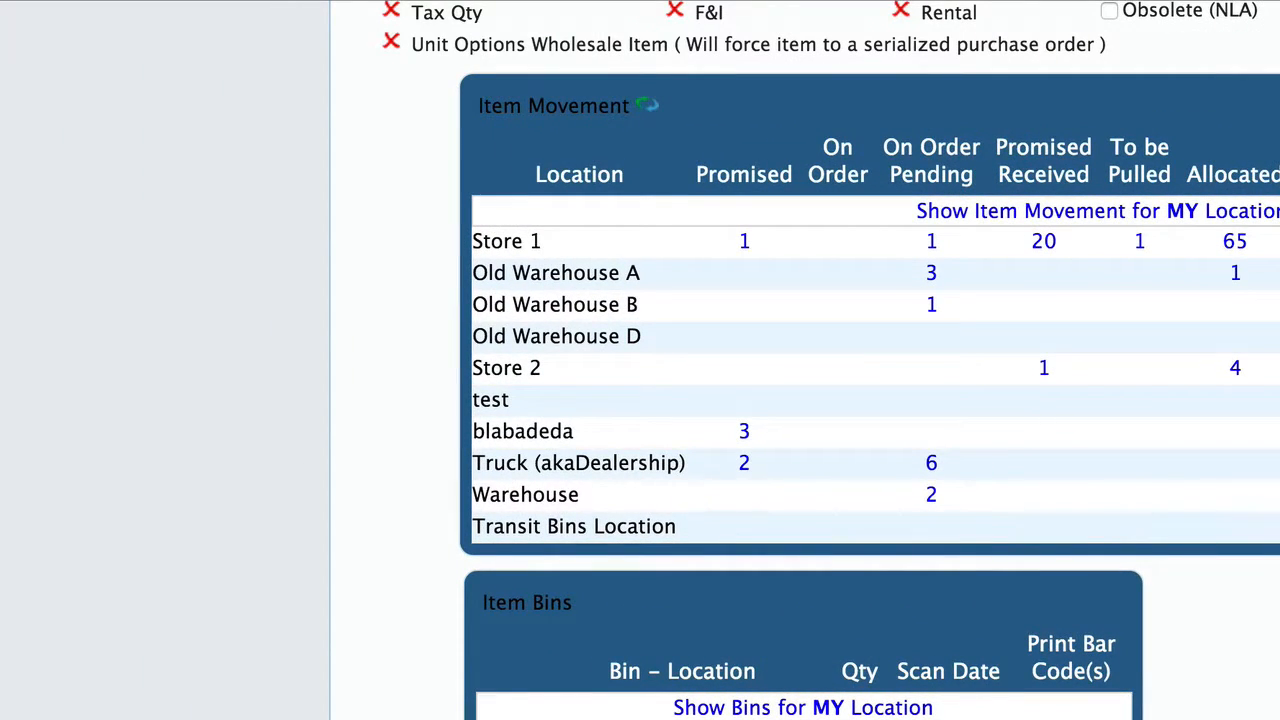
scroll(805, 360, up, 5)
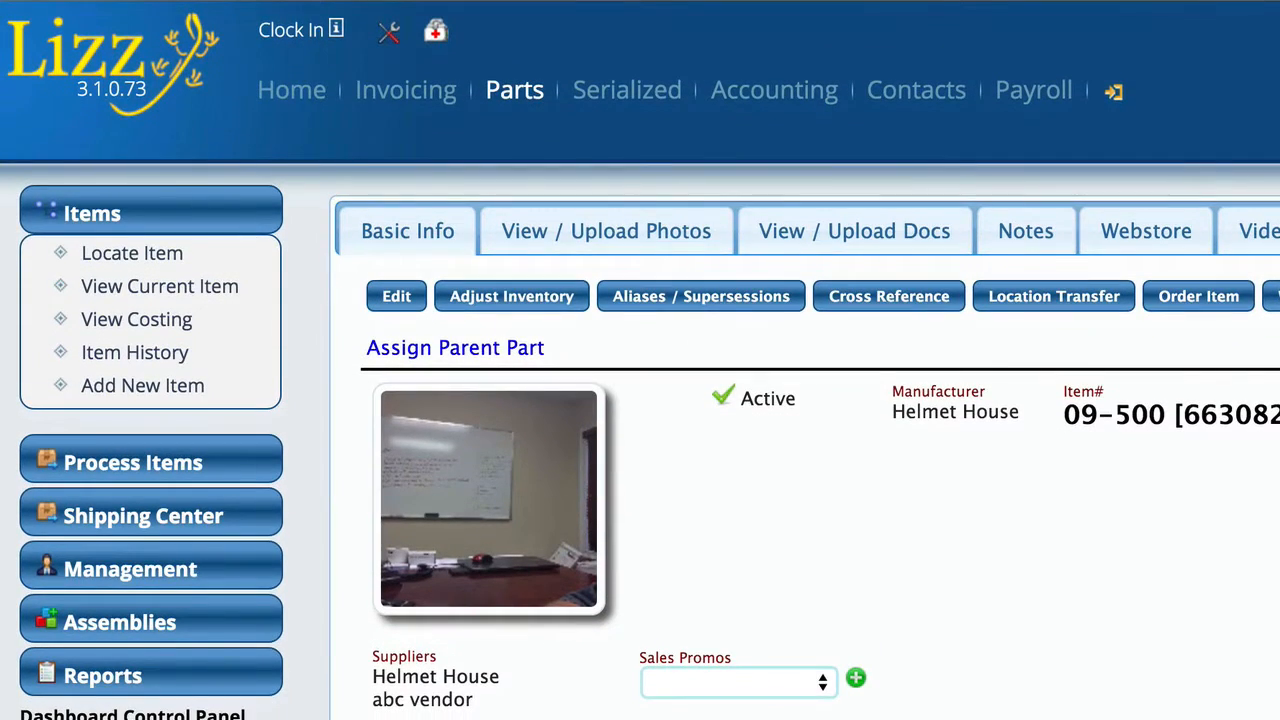
click(773, 97)
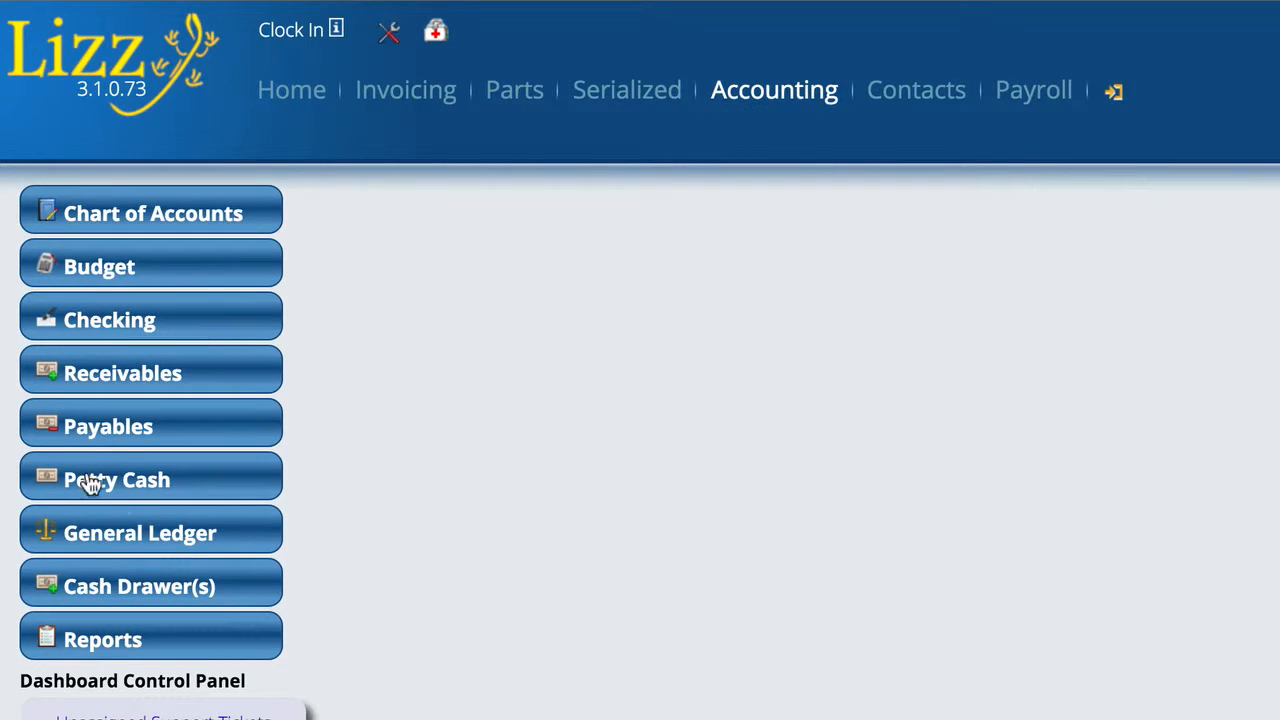
click(97, 430)
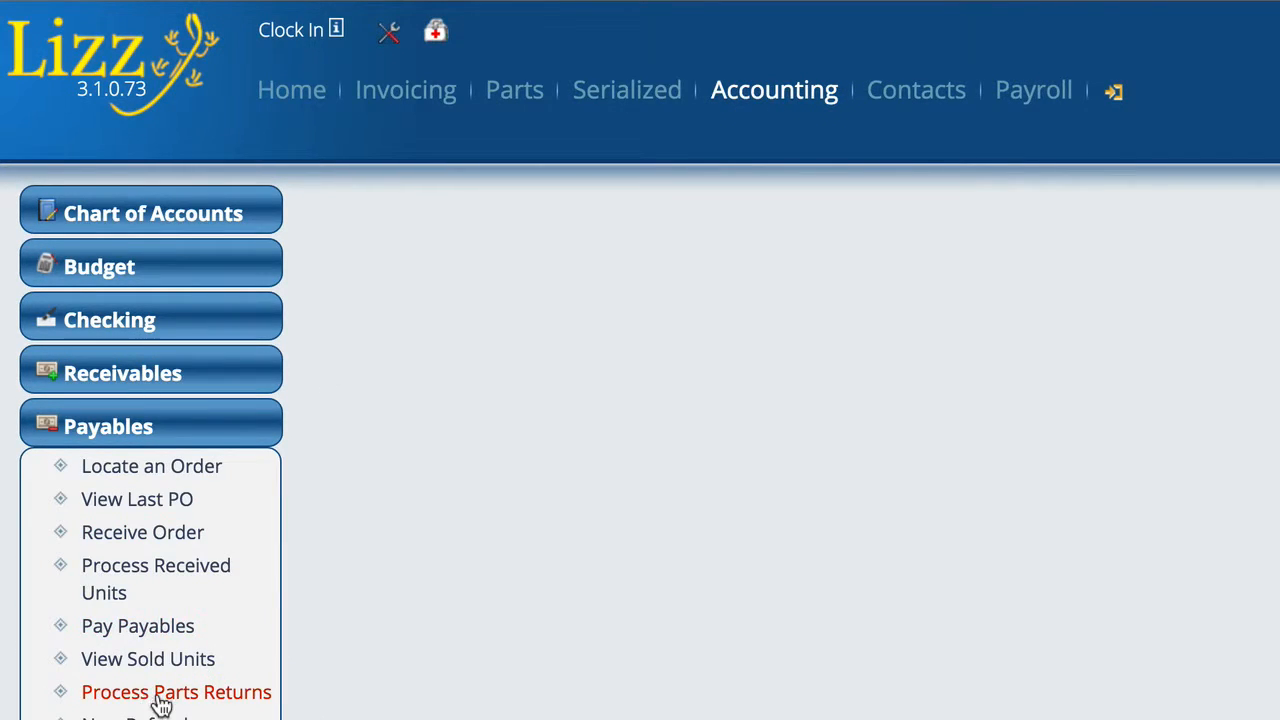
click(208, 703)
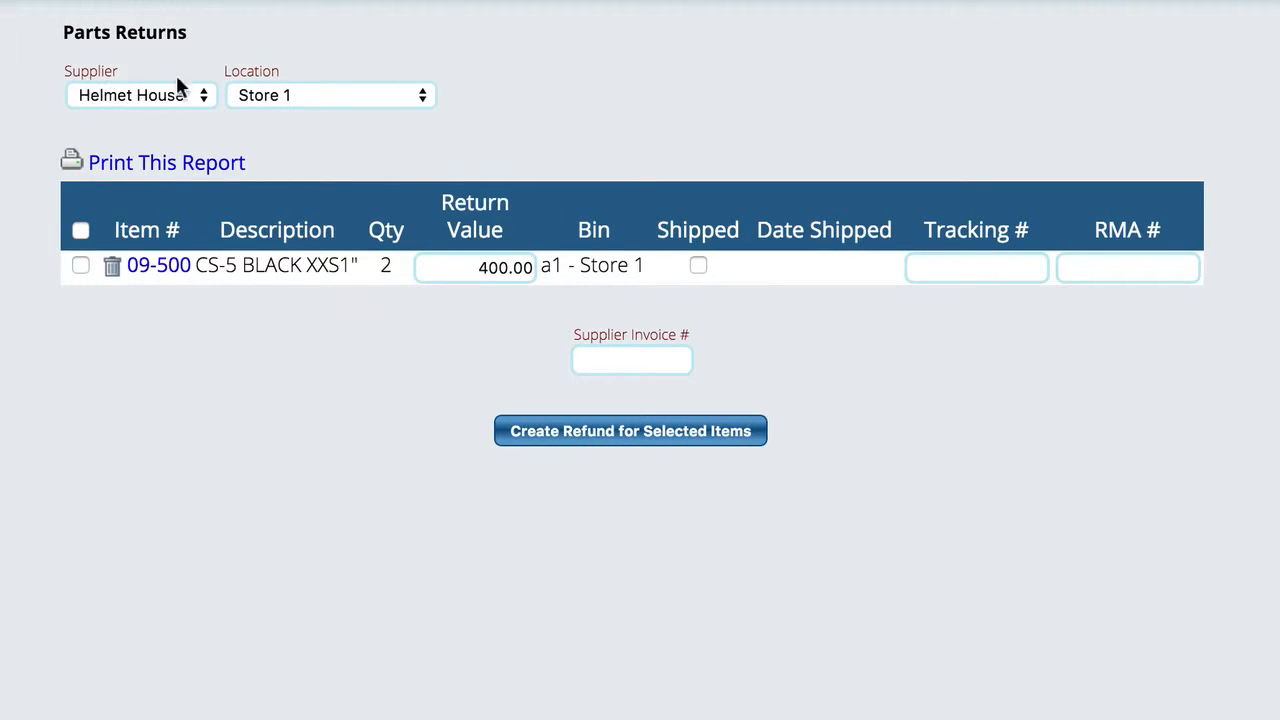
click(697, 265)
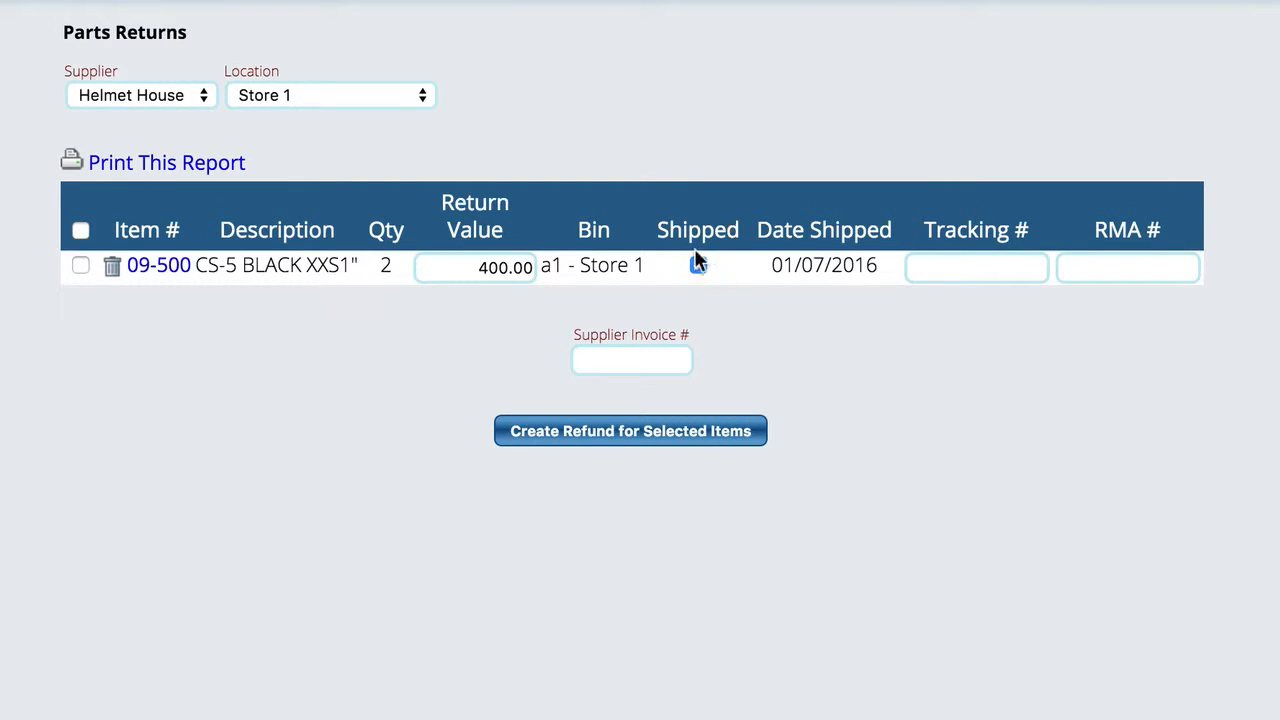
Step: Enter 4568 as the supplier invoice number
click(985, 271)
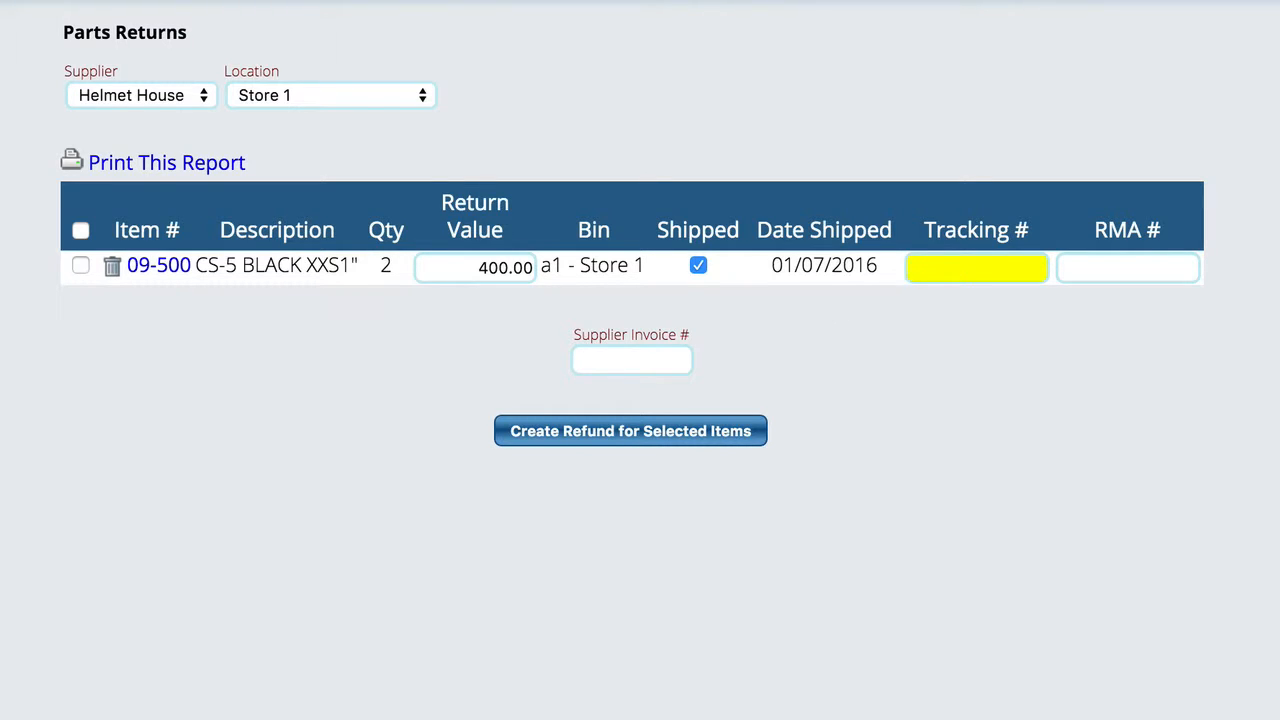
click(648, 356)
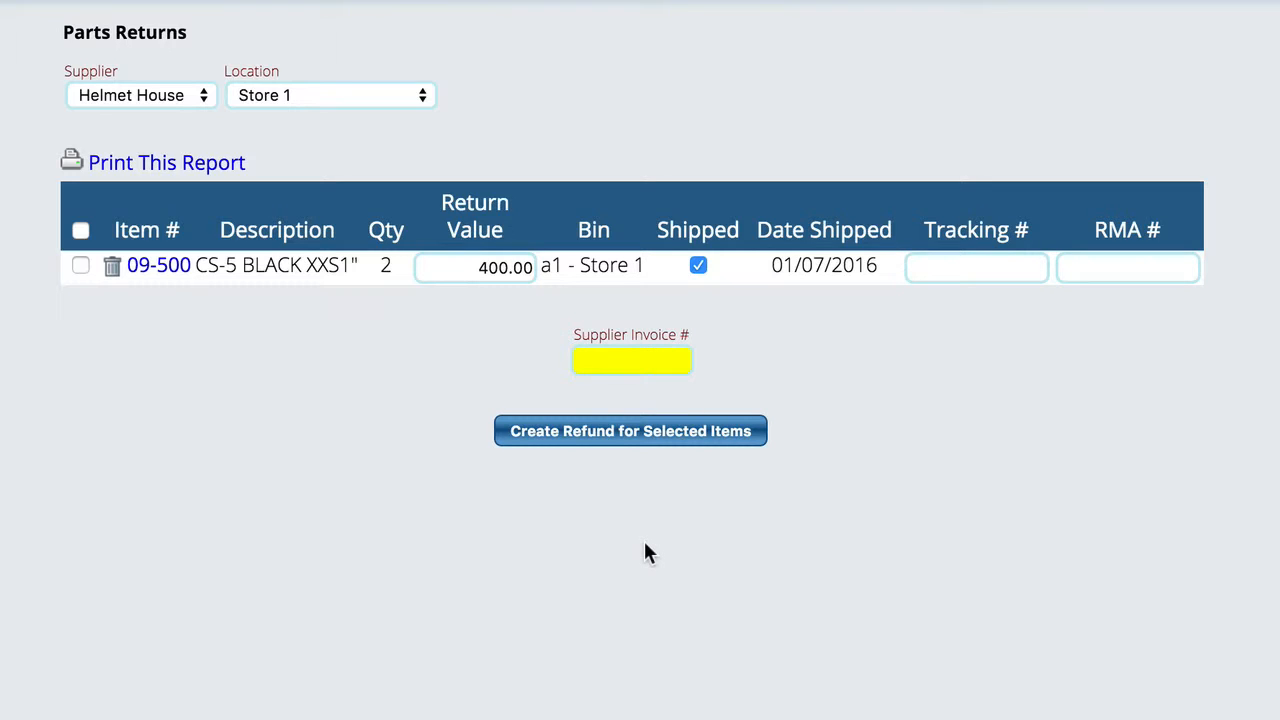
text(4568)
Step: Set the return value to 375 and select the 09-500 return line
double_click(486, 266)
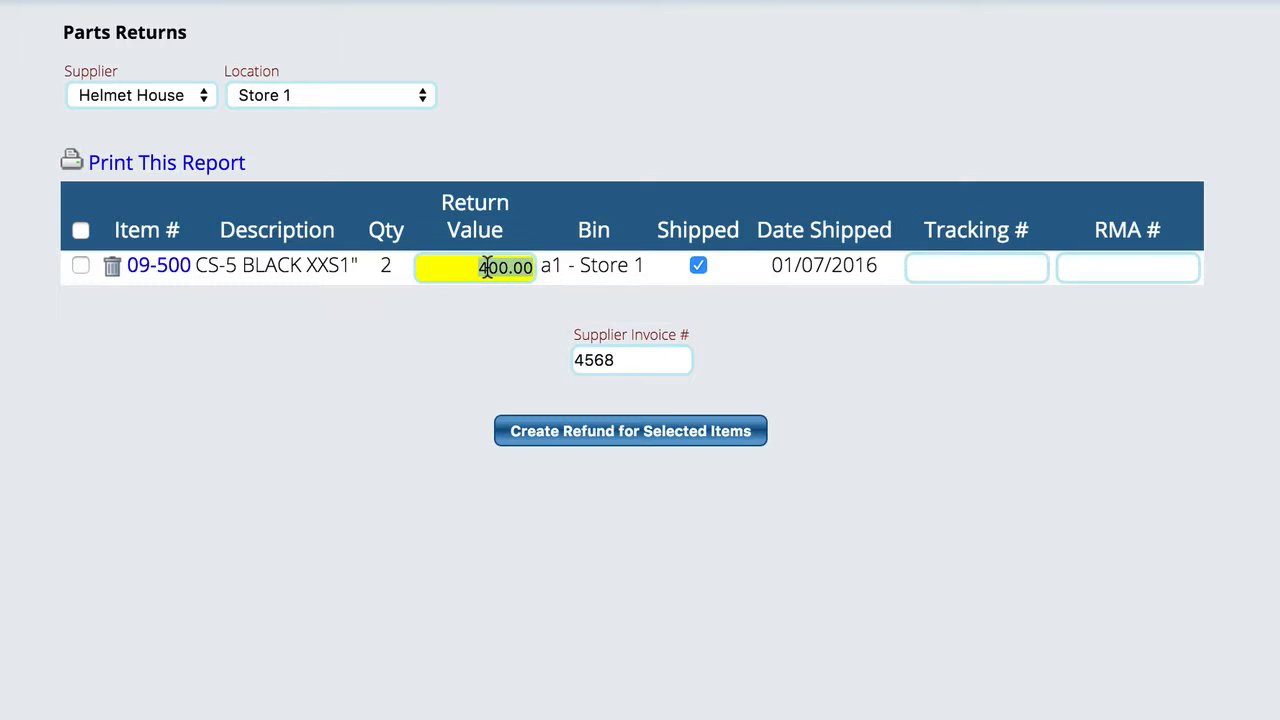
text(375)
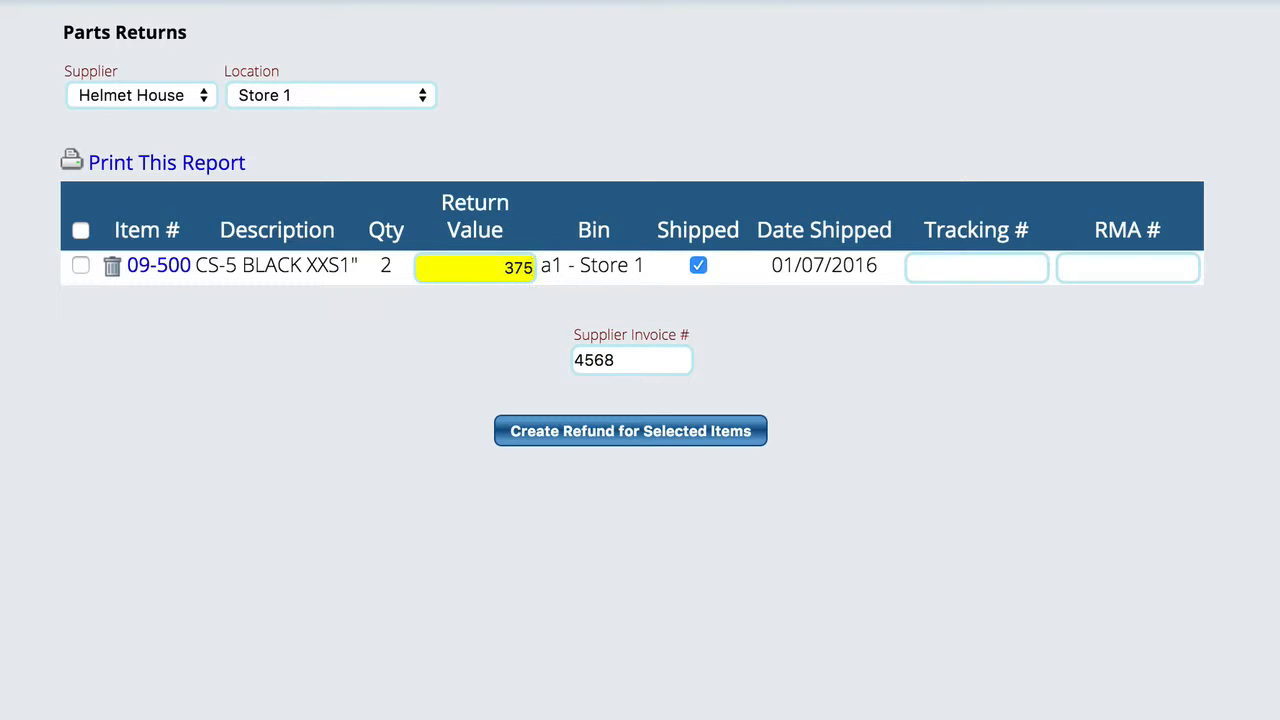
click(826, 328)
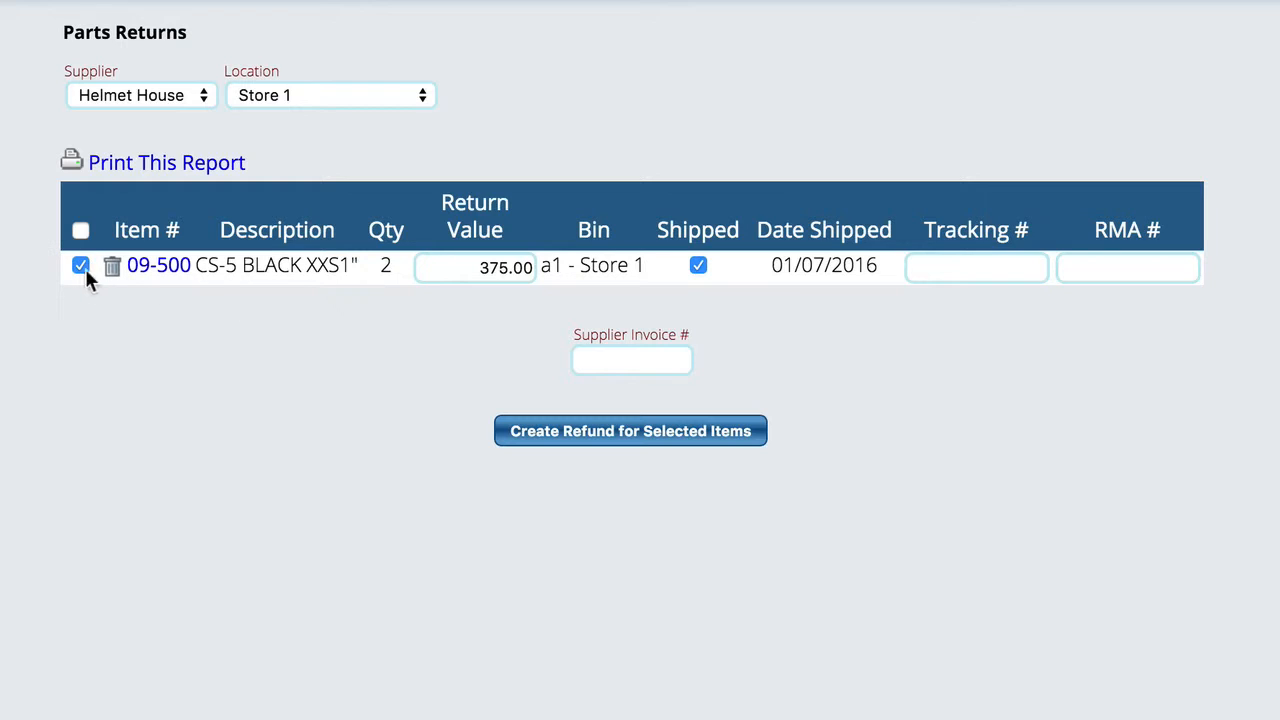
Step: Enter supplier invoice 1535 and create a refund for the selected items
click(643, 362)
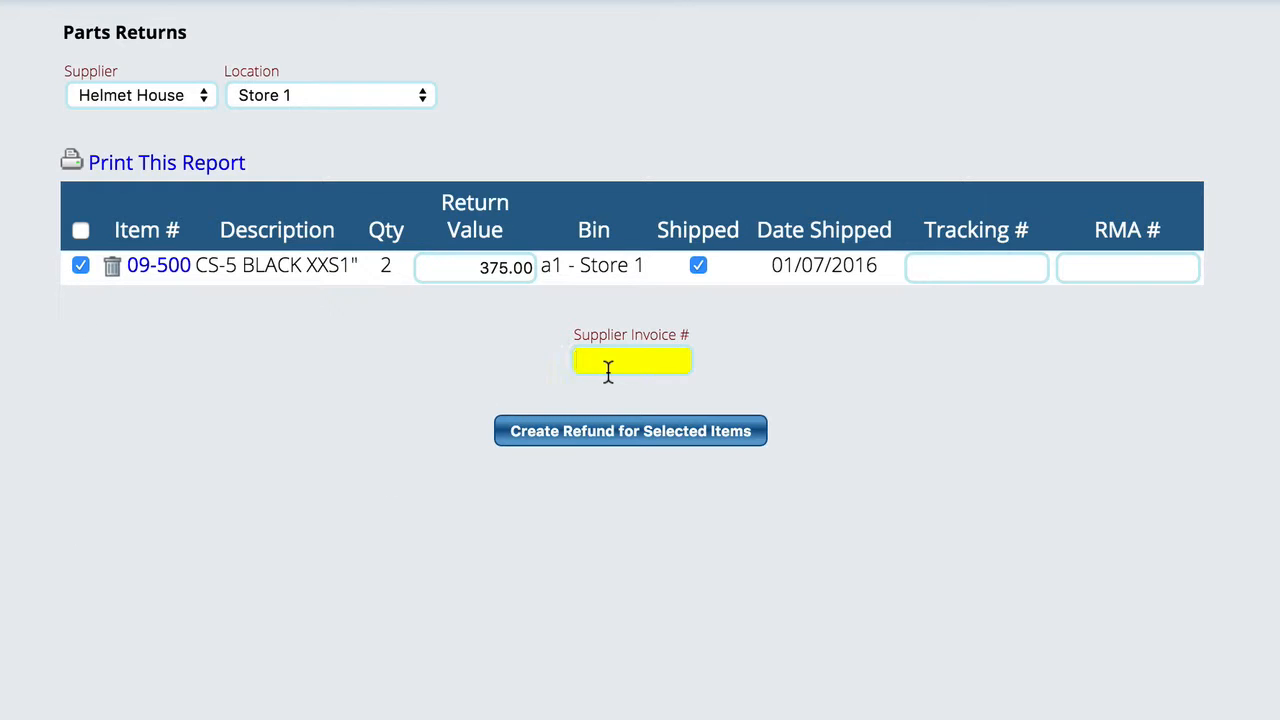
text(1535)
click(631, 443)
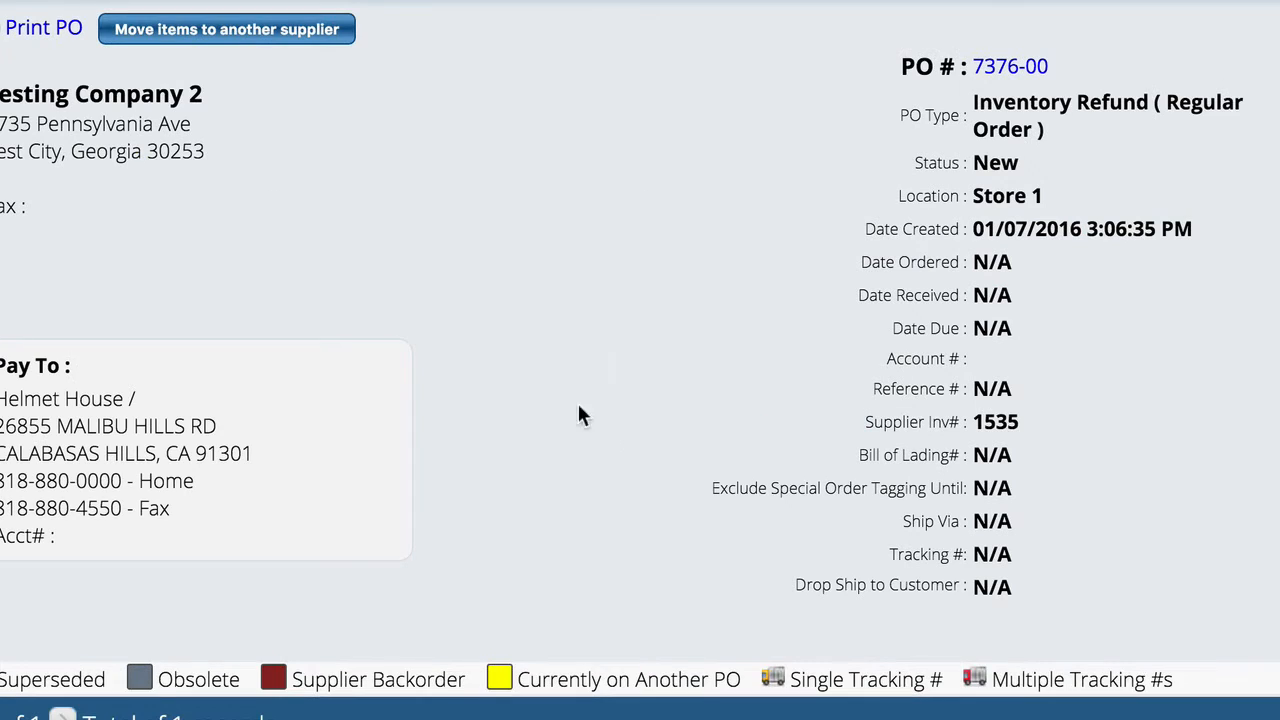
Step: Edit the refund PO 7376-00, step through its pages, and post the refund
scroll(502, 373, down, 3)
scroll(530, 365, up, 2)
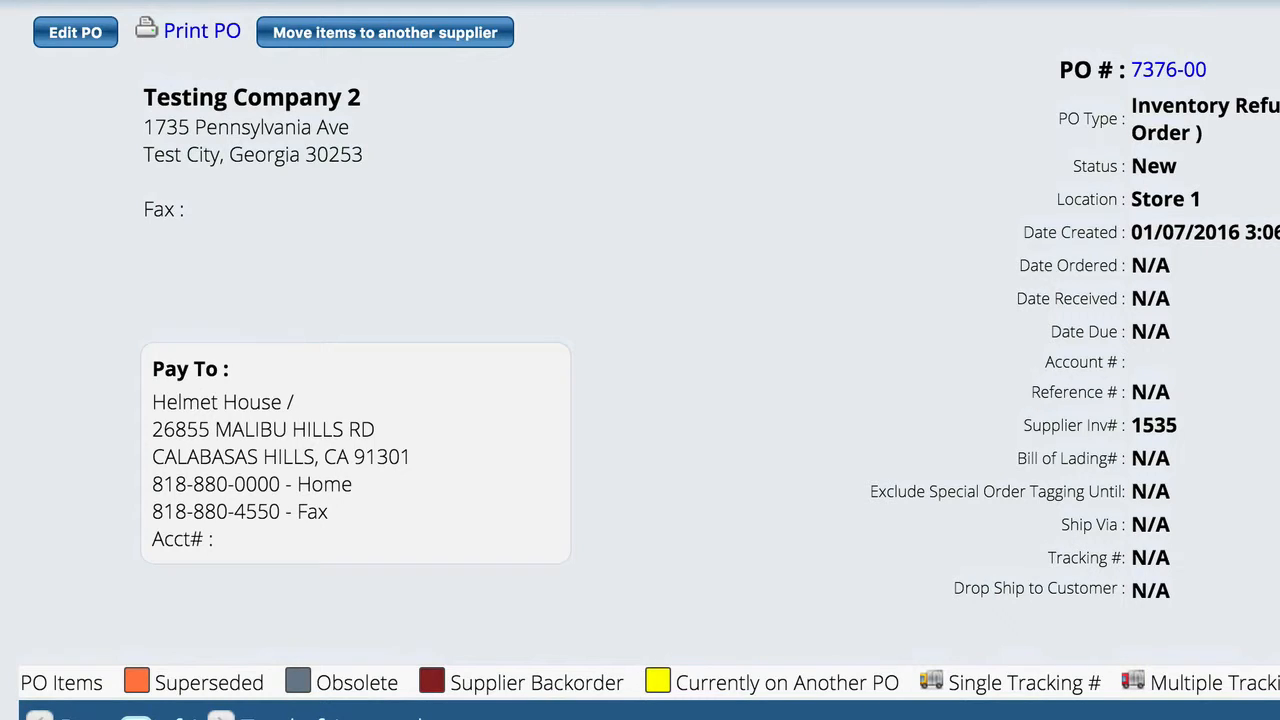
click(80, 34)
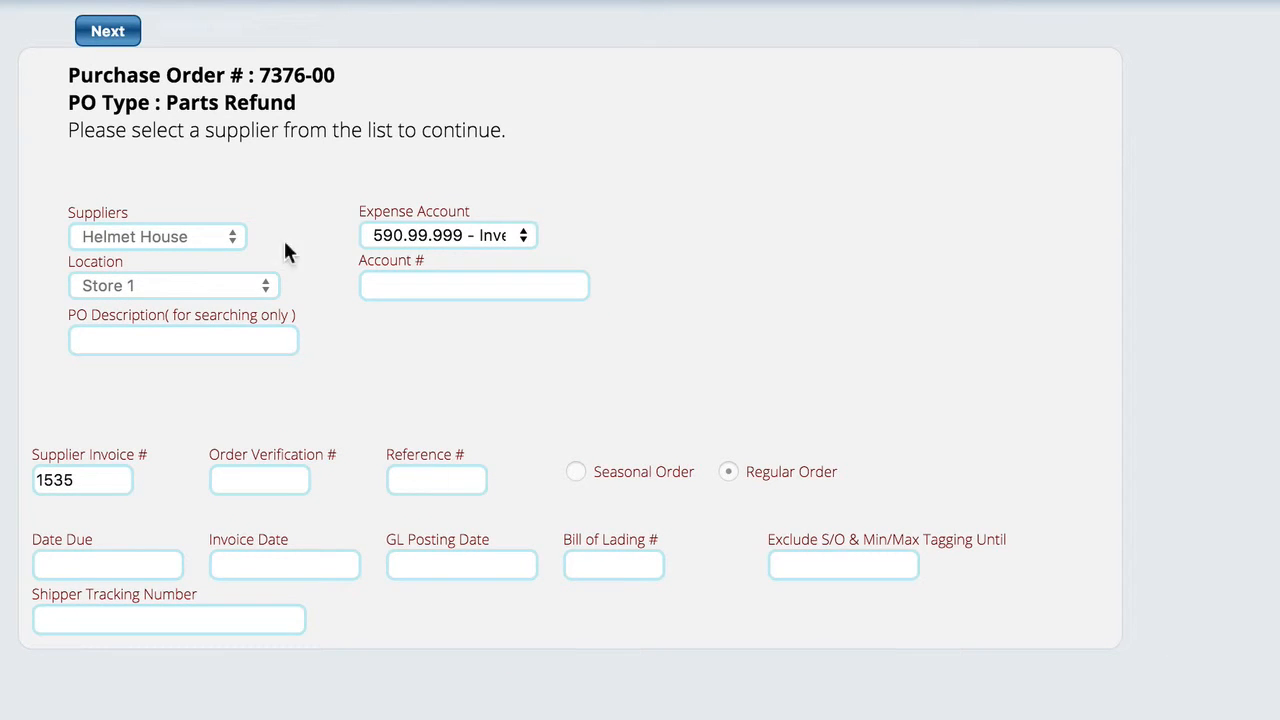
click(108, 33)
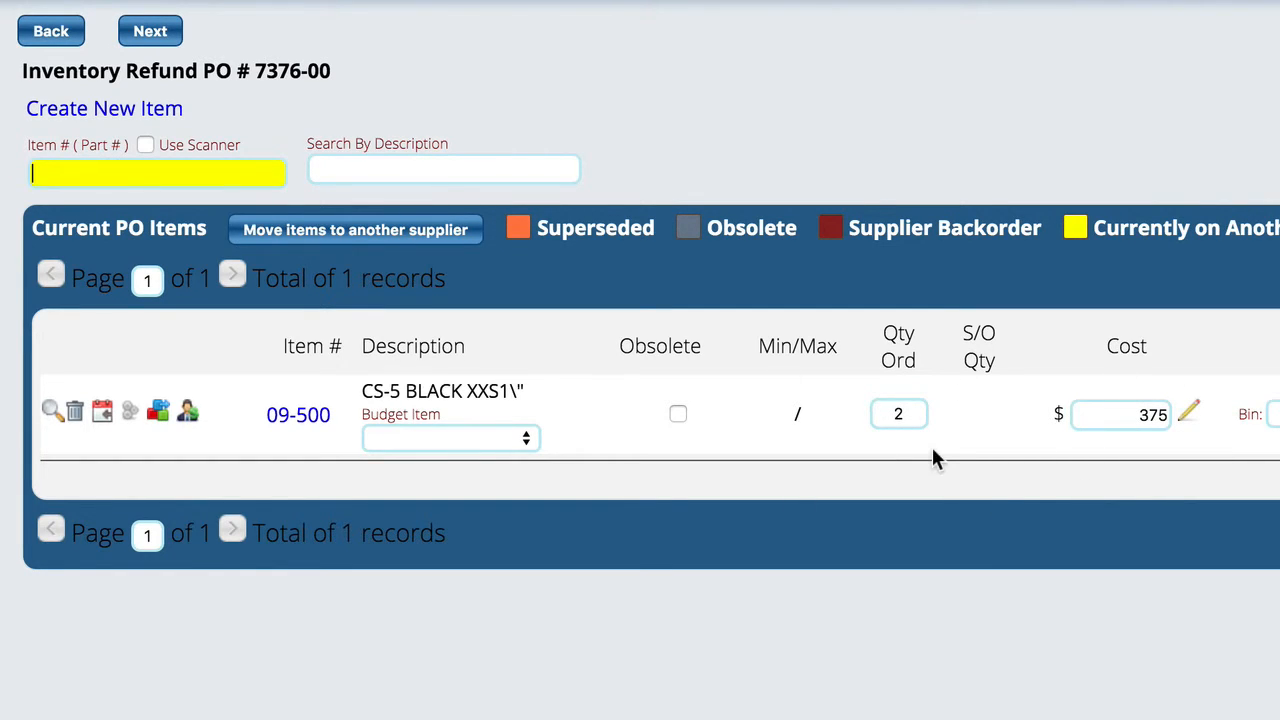
click(155, 33)
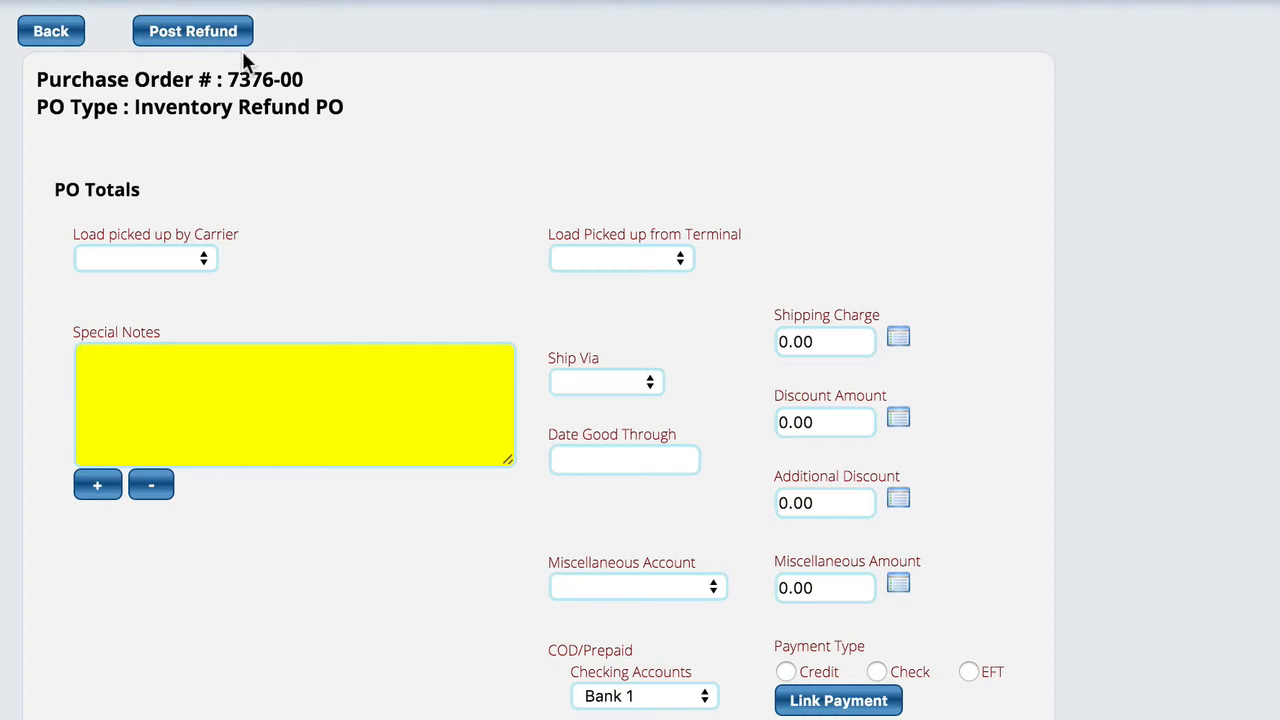
click(192, 38)
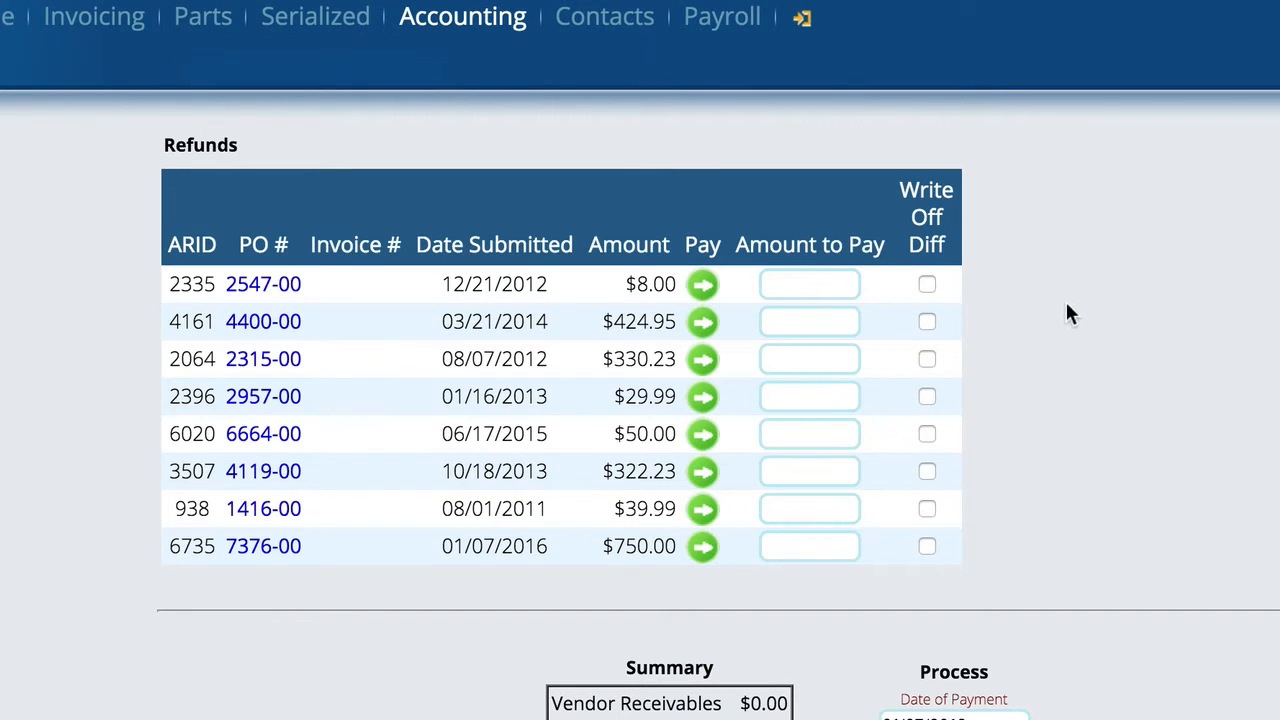
Step: Pay the 7376-00 refund in full with a credit memo numbered 45678
click(703, 547)
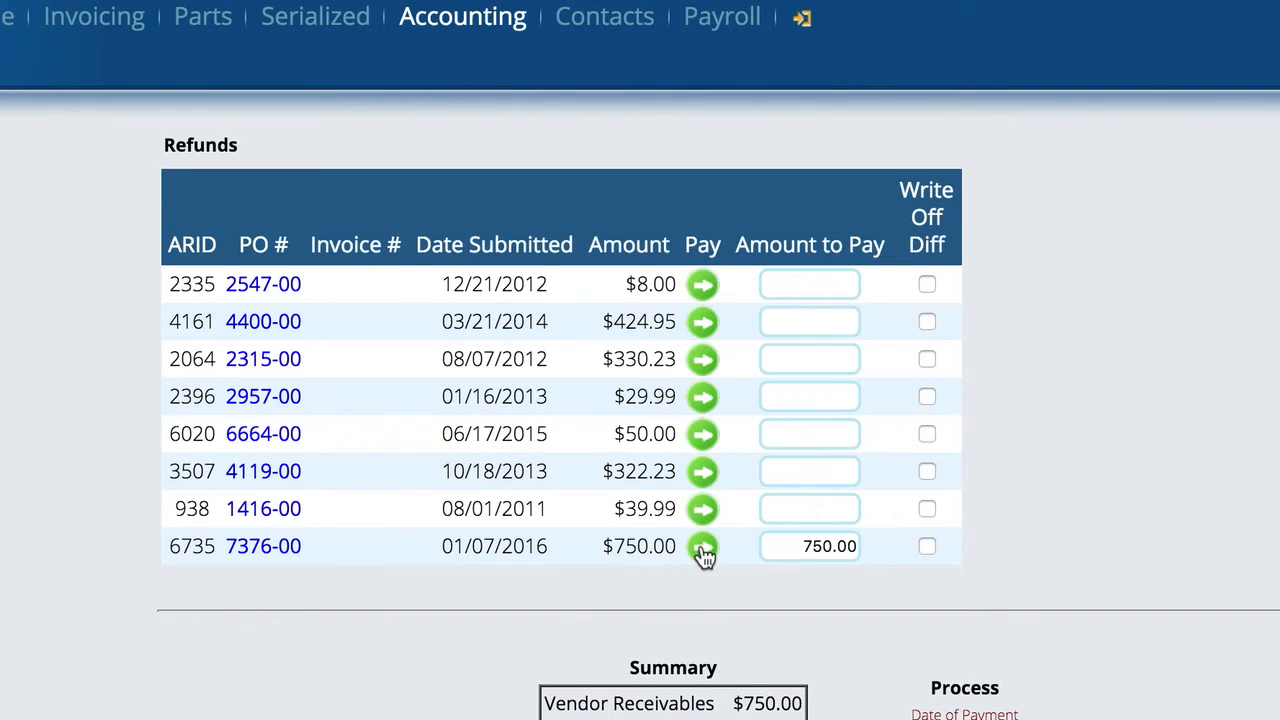
scroll(700, 560, down, 6)
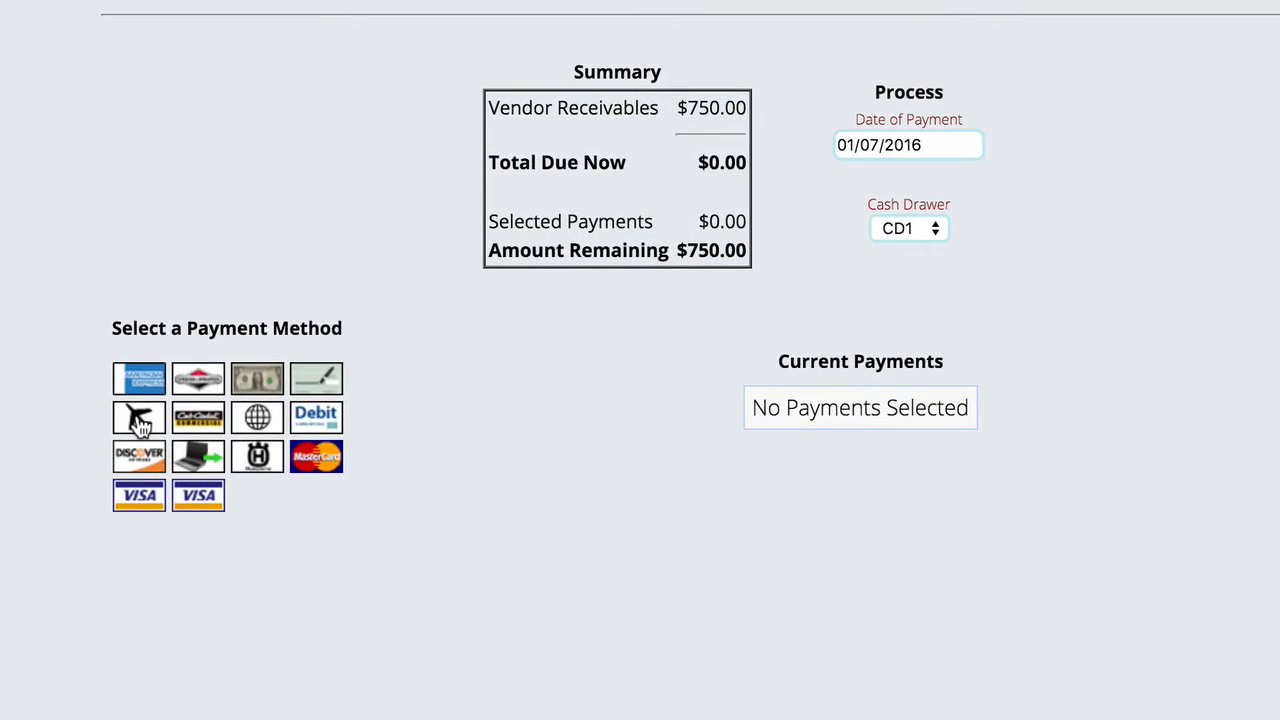
click(139, 424)
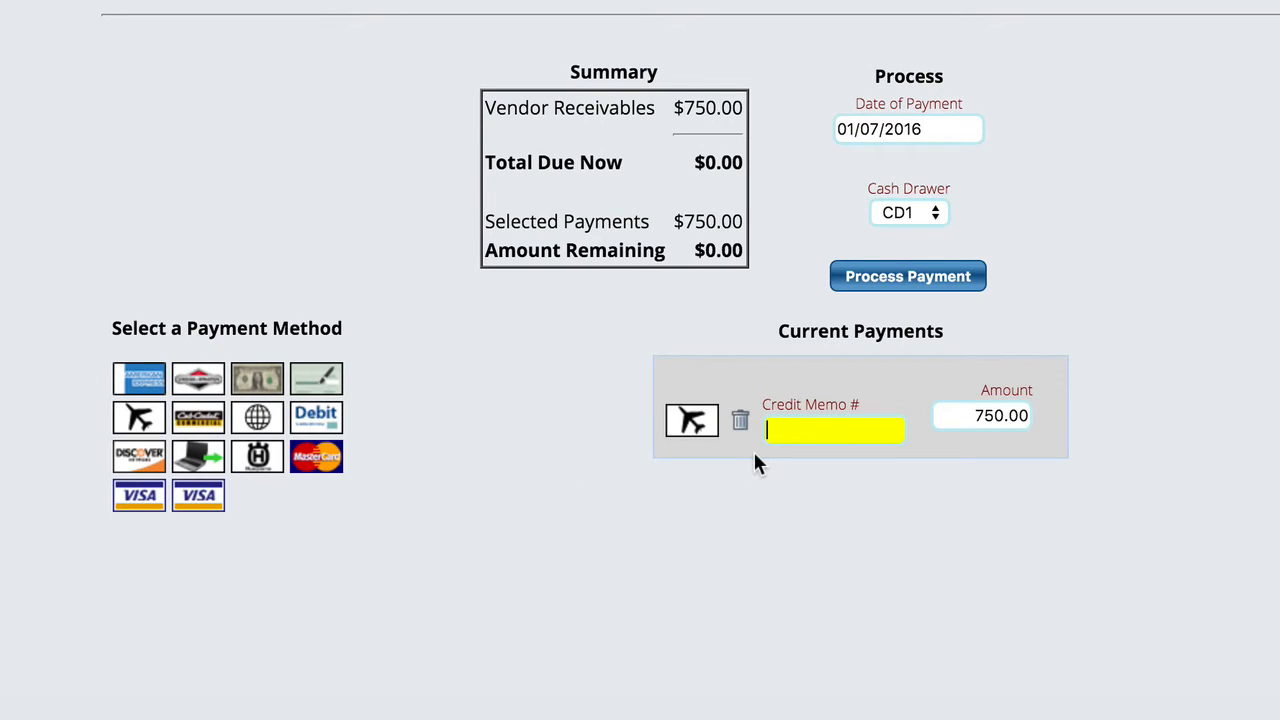
text(45678/)
key(BackSpace)
Step: Process the refund payment
scroll(1248, 350, up, 3)
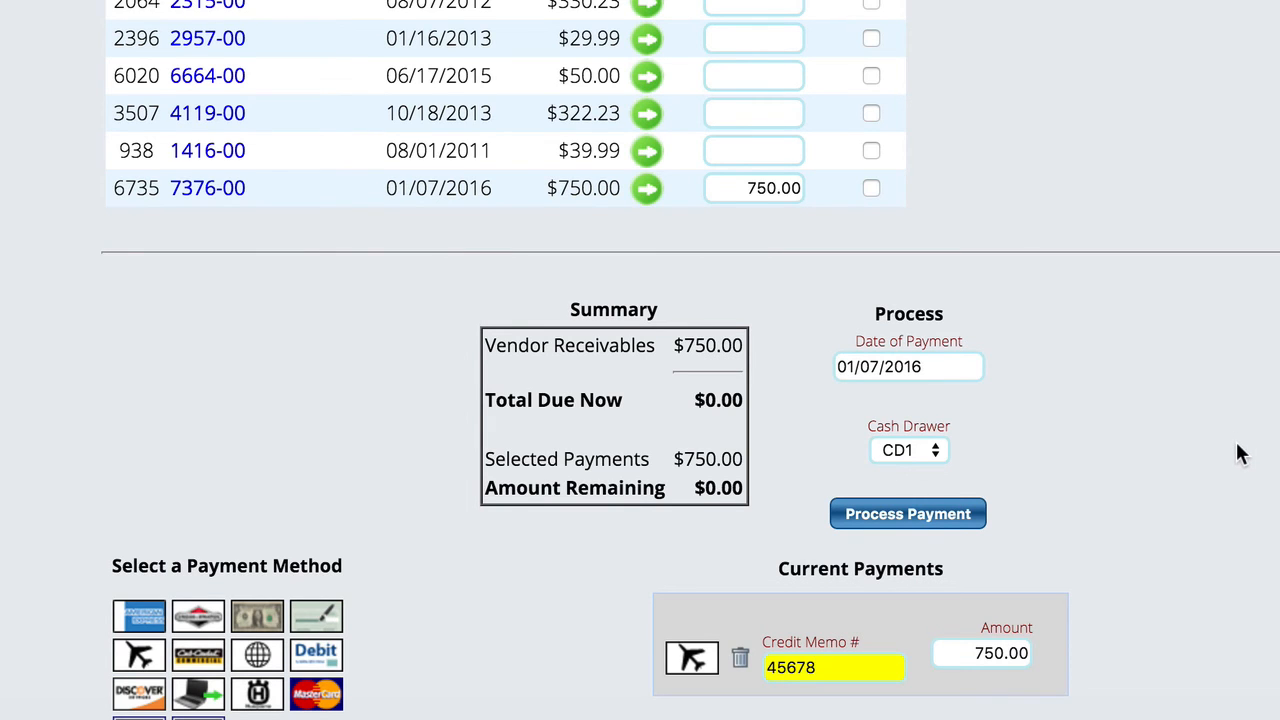
scroll(1237, 451, down, 2)
scroll(1237, 448, down, 4)
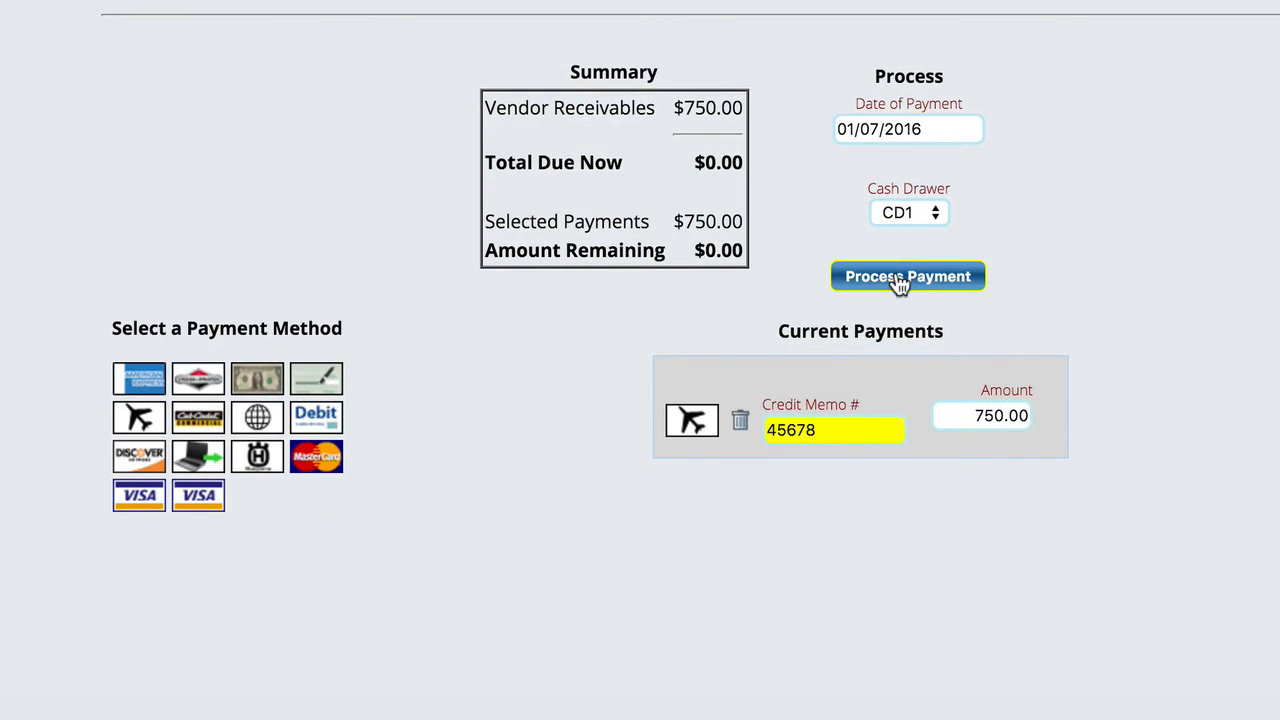
click(896, 278)
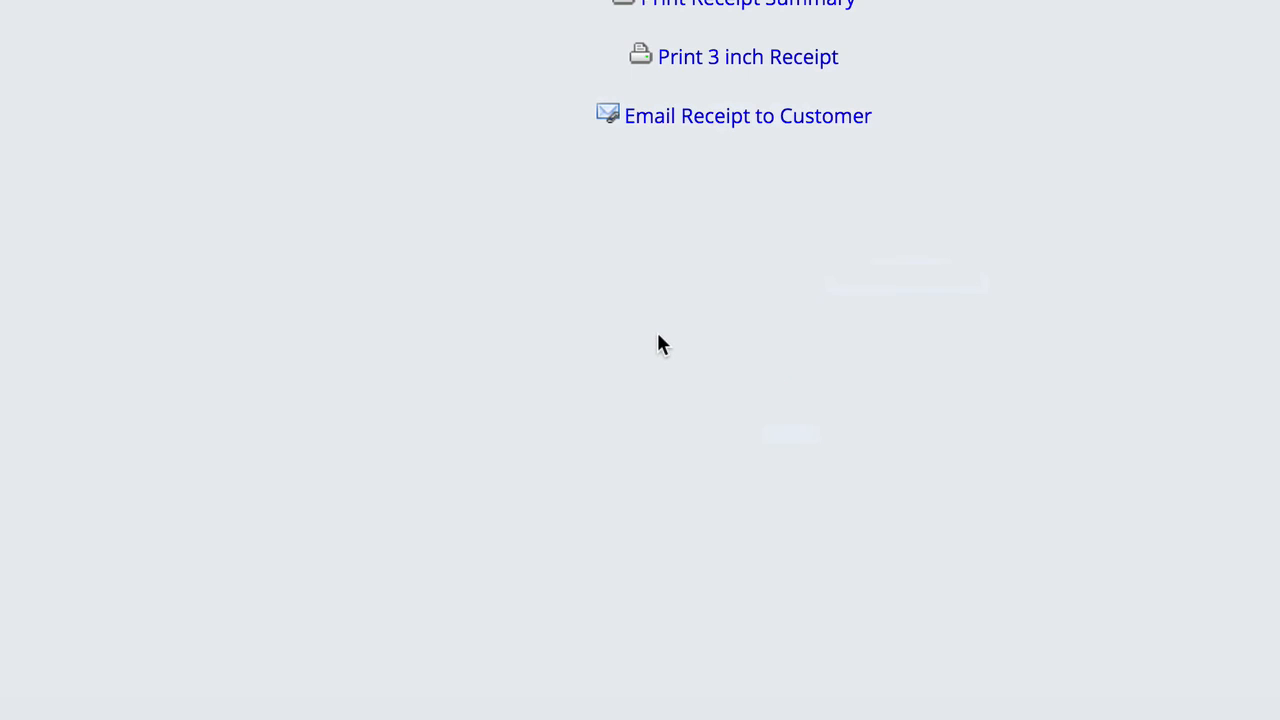